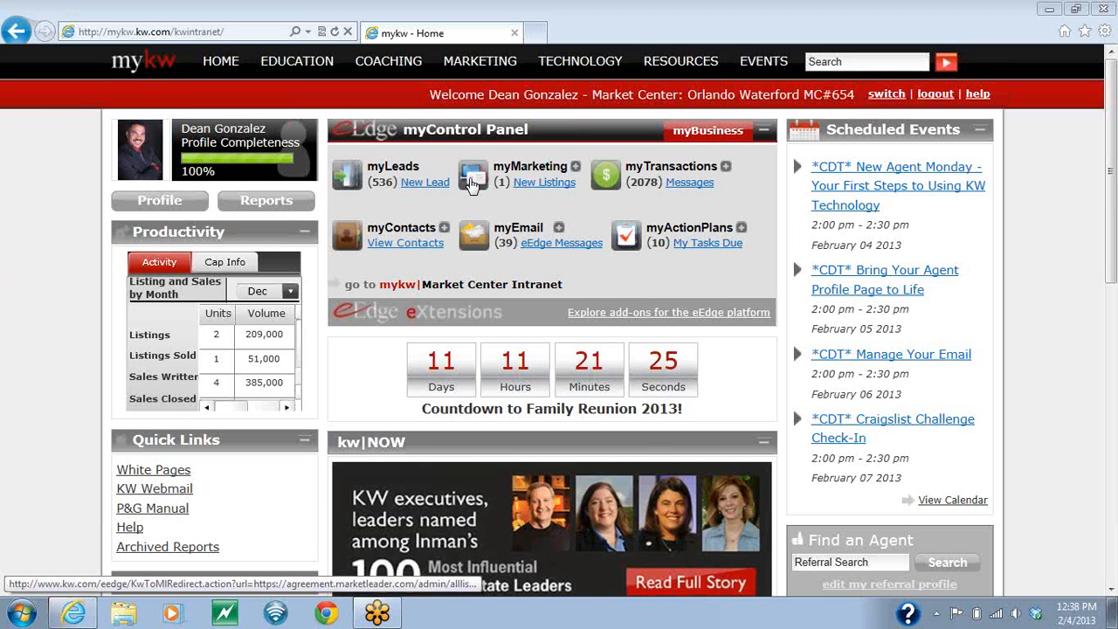
Step: Open the list of marketing campaigns from the eEdge marketing area
left_click(472, 184)
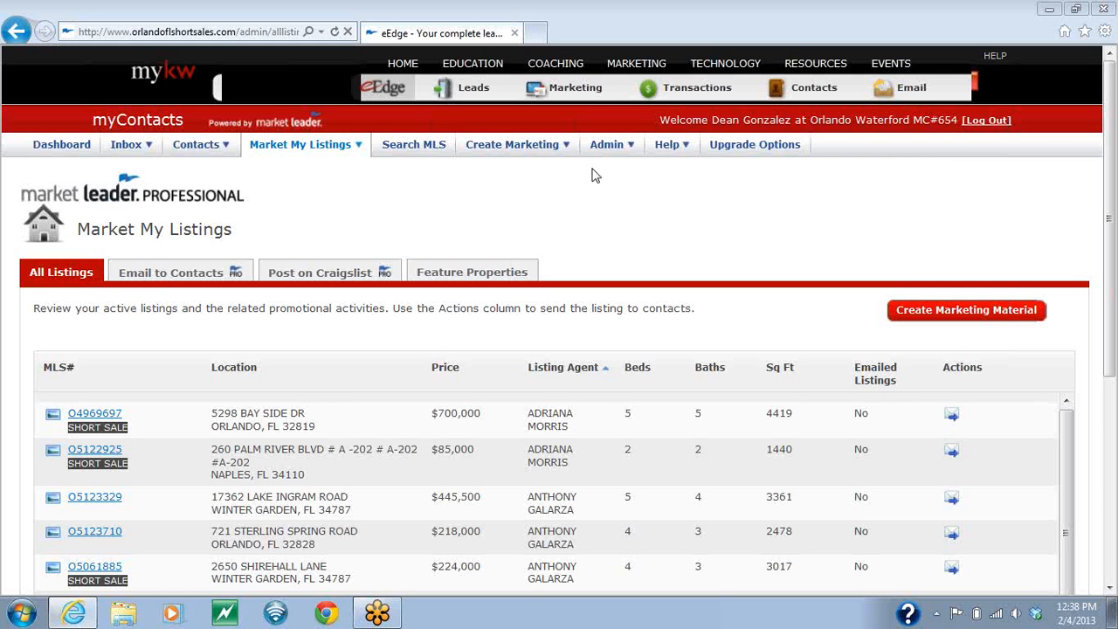
mouse_move(559, 154)
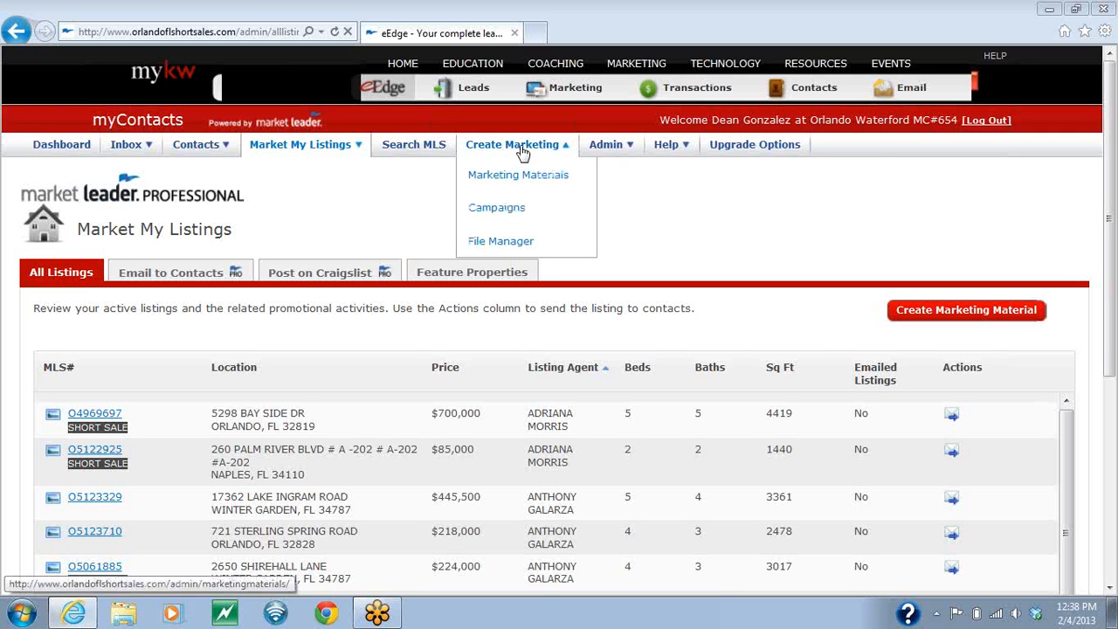
left_click(505, 209)
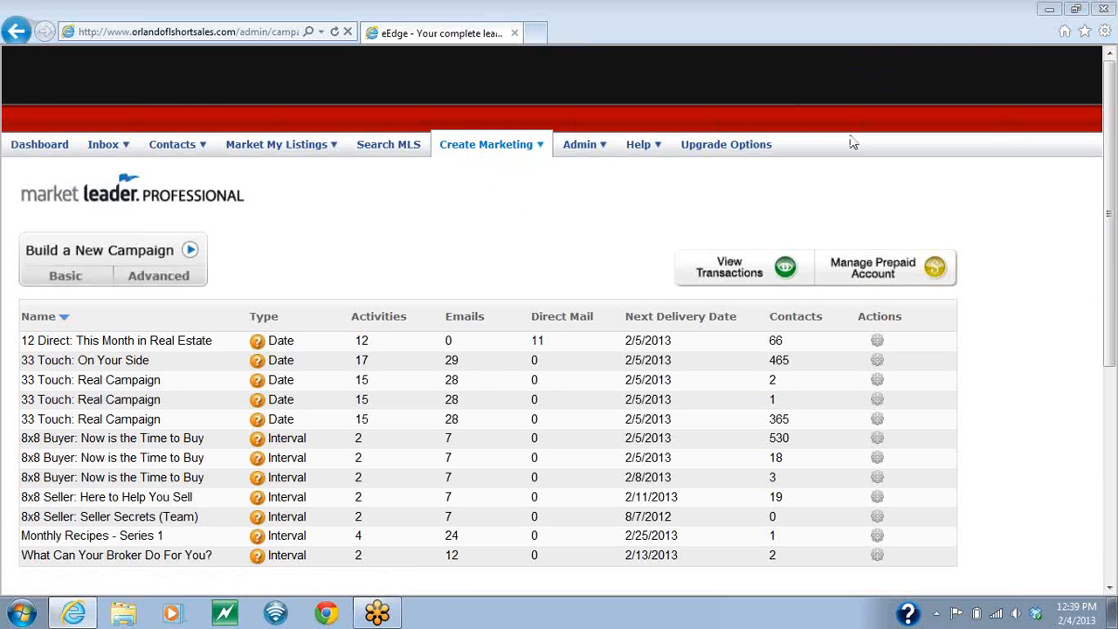
Step: Open the delivery options of the "8x8 Seller: Seller Secrets (Team)" campaign and start editing its first email, "Get Your House the Attention It Deserves"
double_click(889, 320)
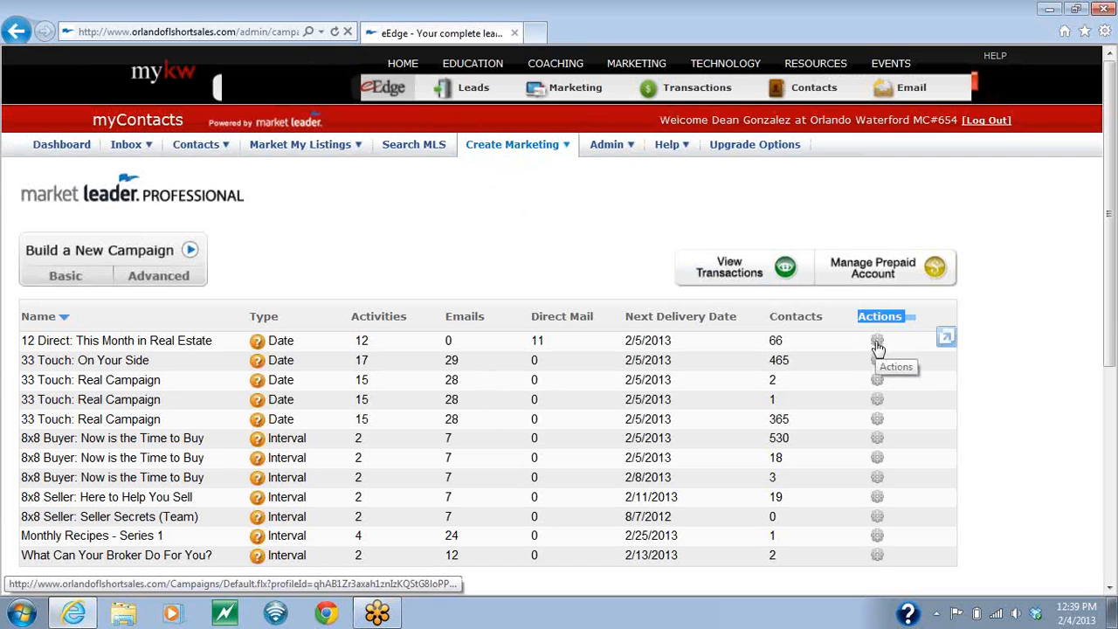
left_click(879, 519)
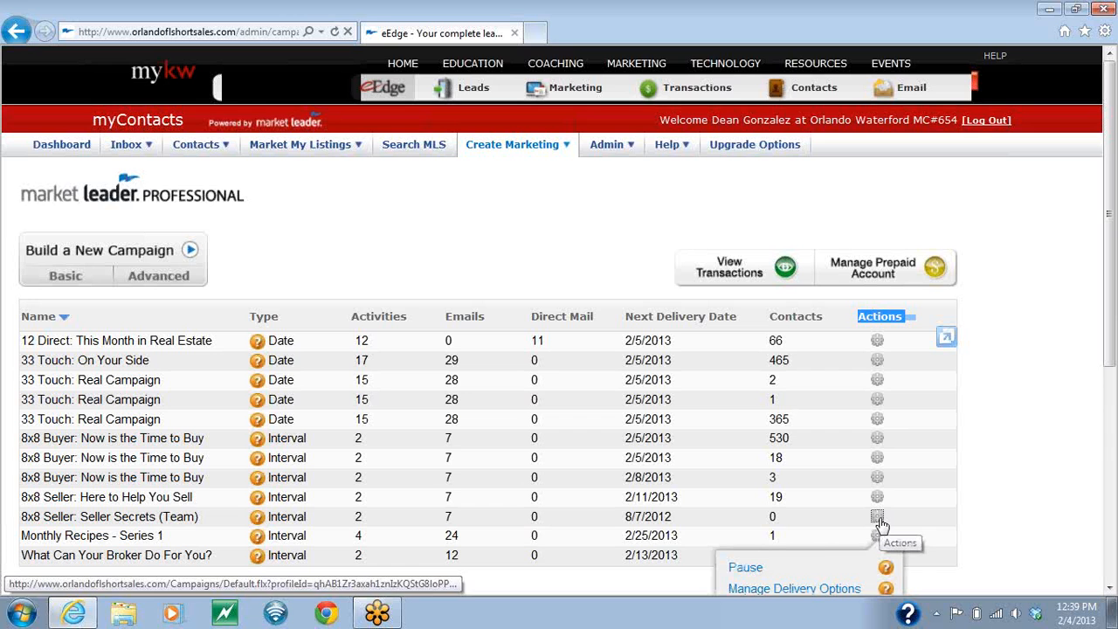
scroll(821, 528, "down", 2)
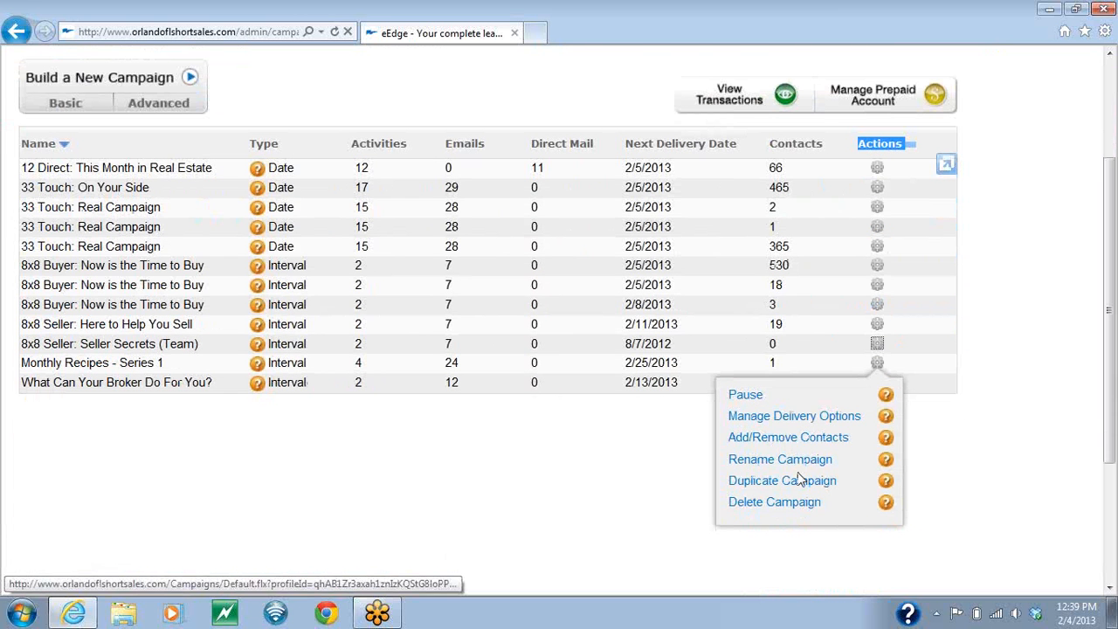
left_click(798, 419)
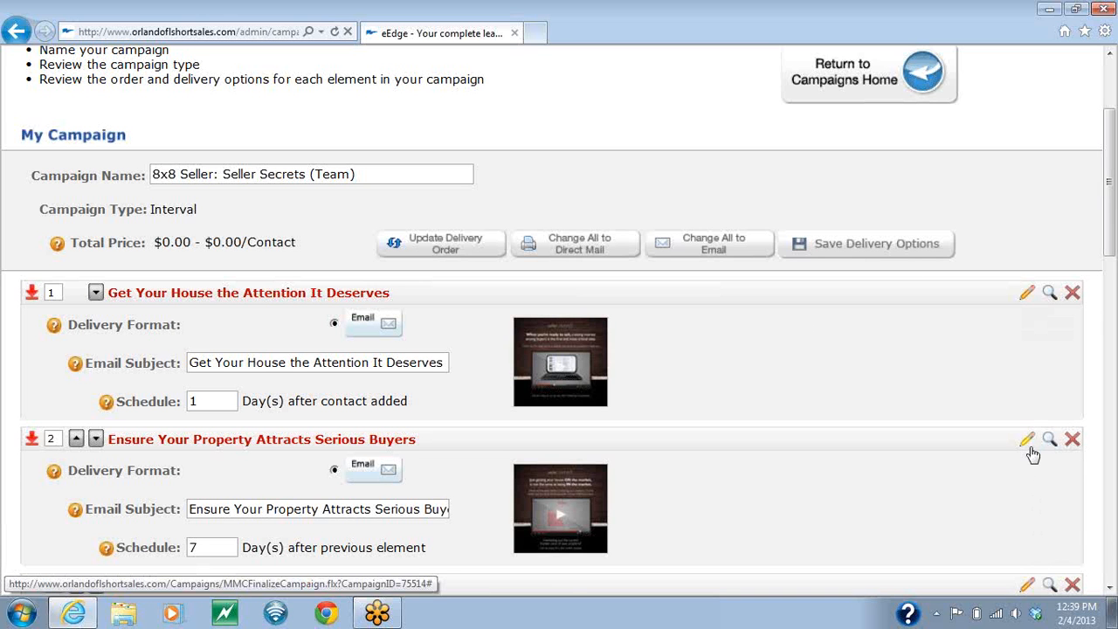
left_click(1027, 295)
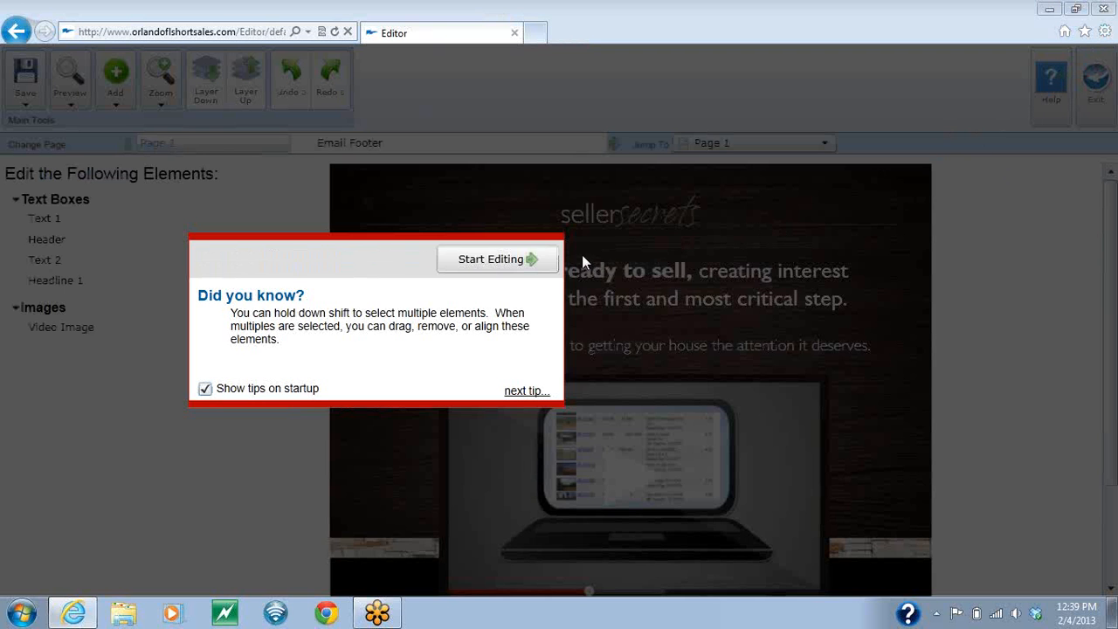
left_click(490, 260)
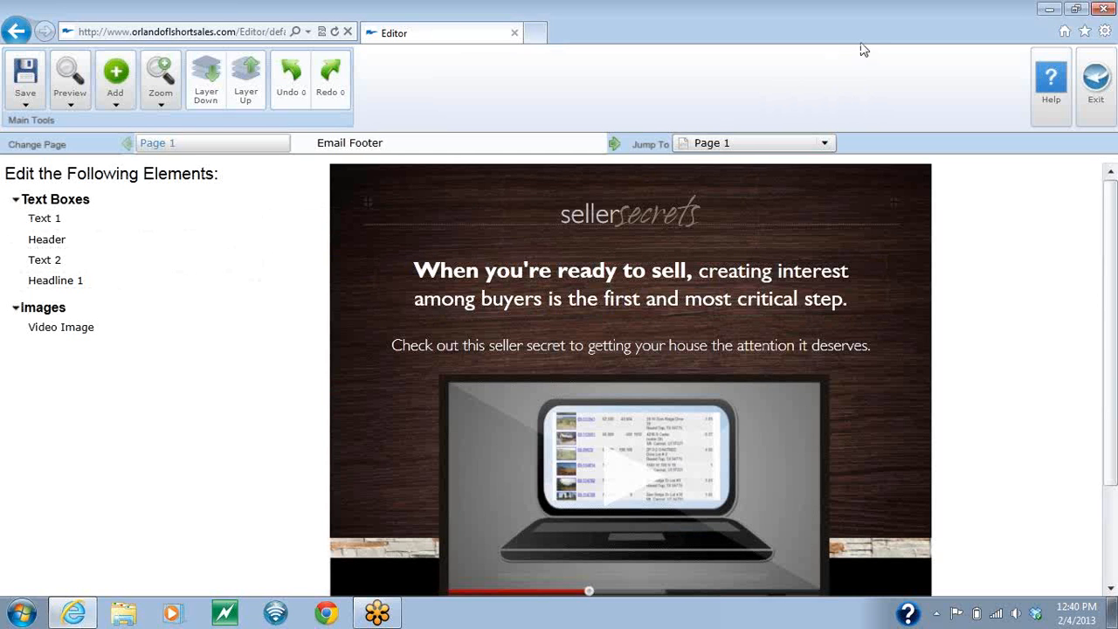
Step: Replace the "seller secrets" headline text with "Seller's Must Know"
left_click(640, 208)
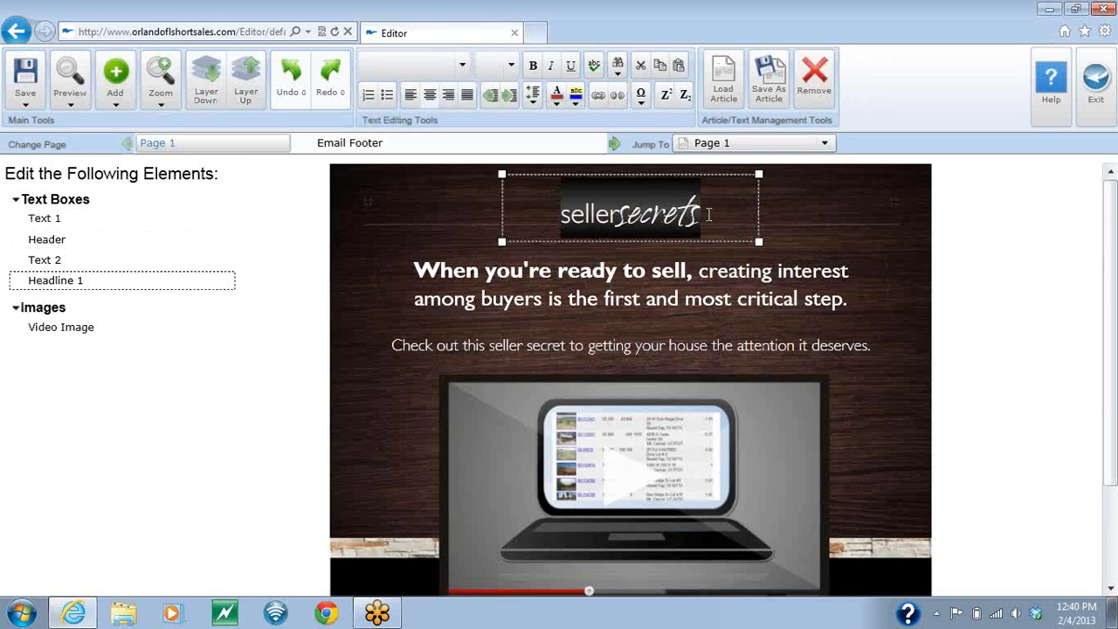
key("Delete")
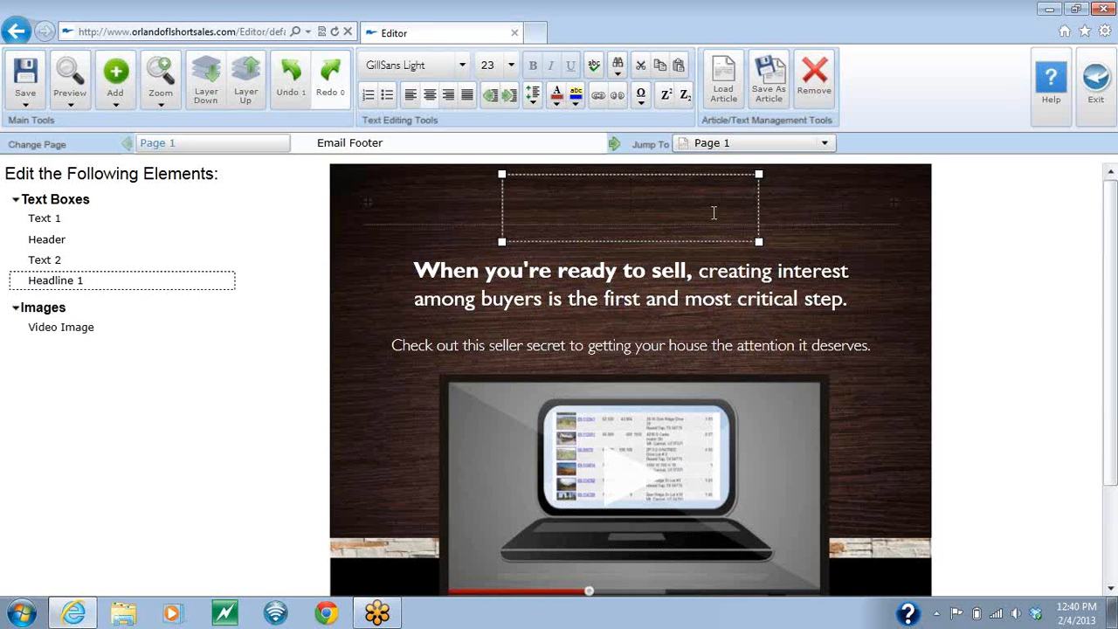
type("Seller's Must Know")
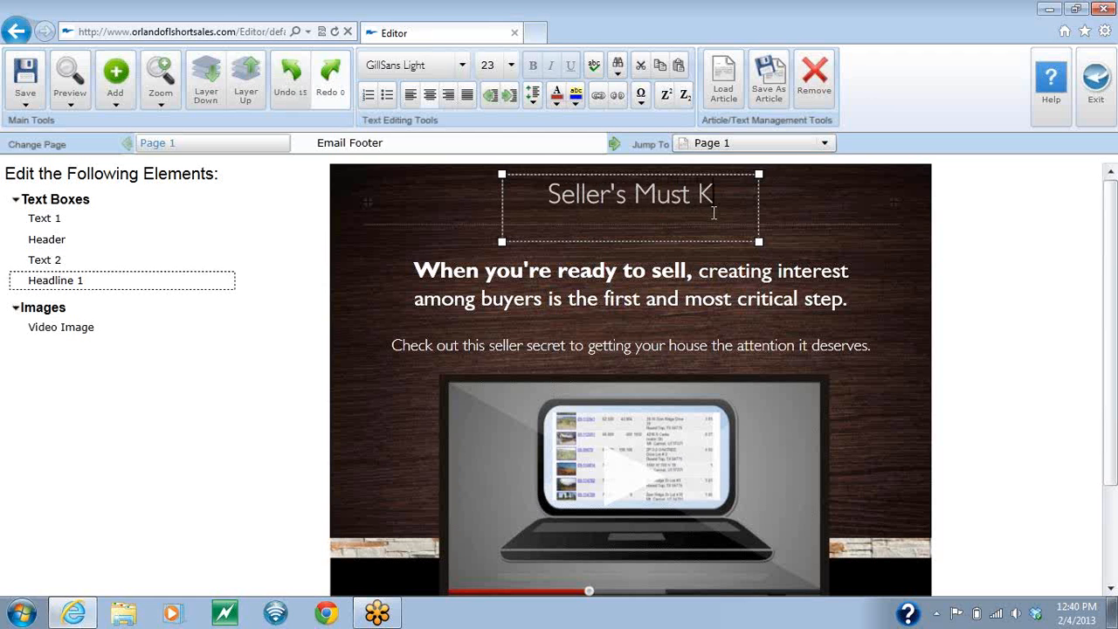
Step: Replace the email's video image with KW_Logo.gif from the My Pictures library
left_click(764, 426)
scroll(777, 428, "down", 3)
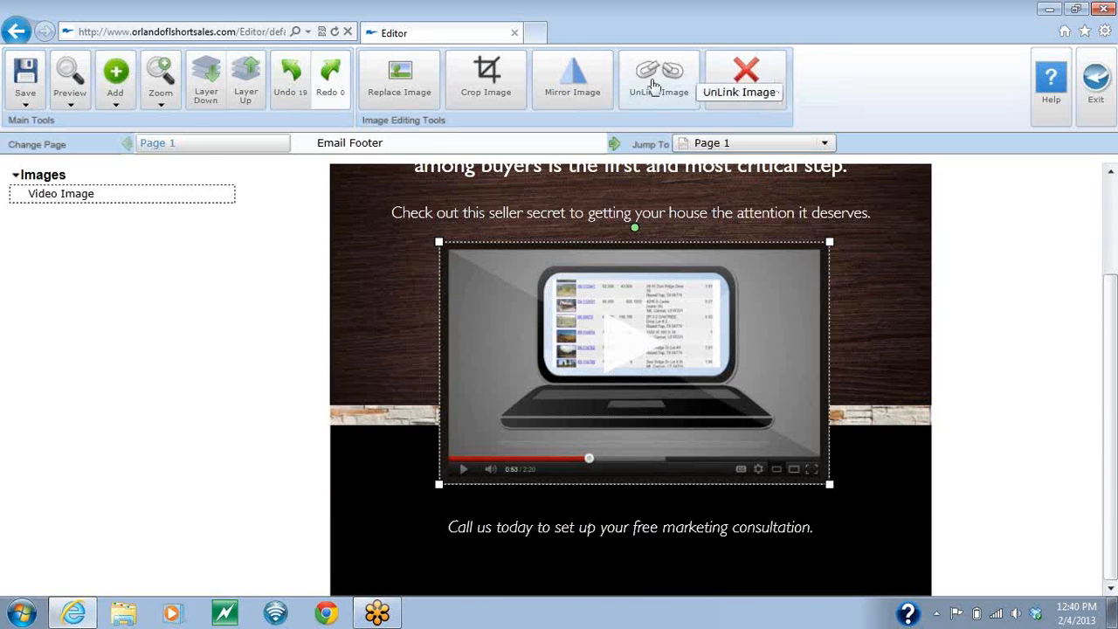
left_click(400, 83)
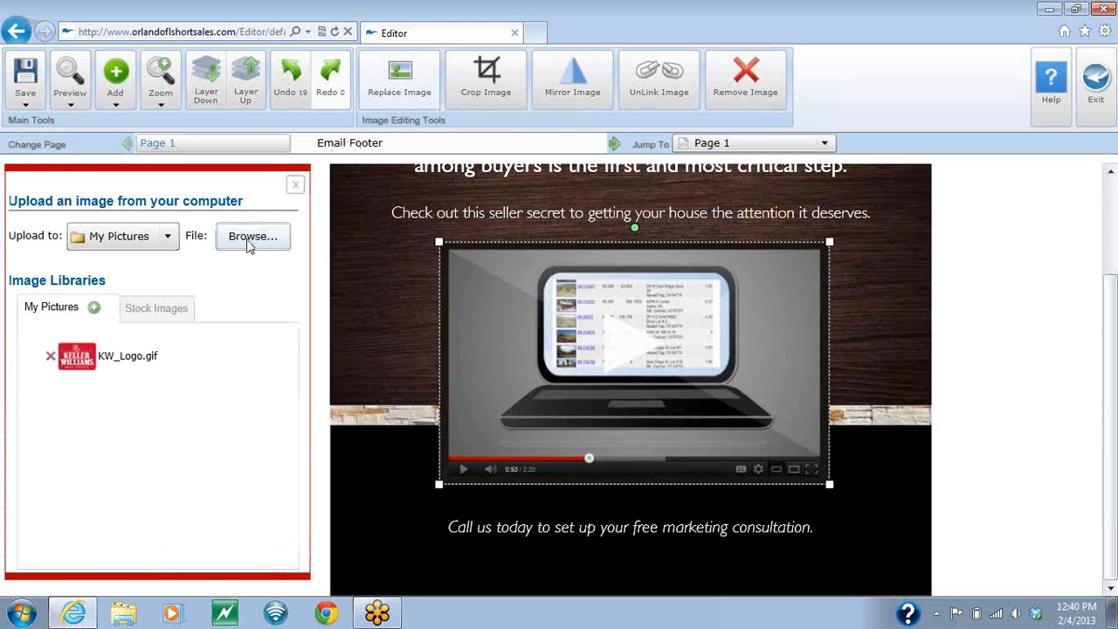
left_click(251, 238)
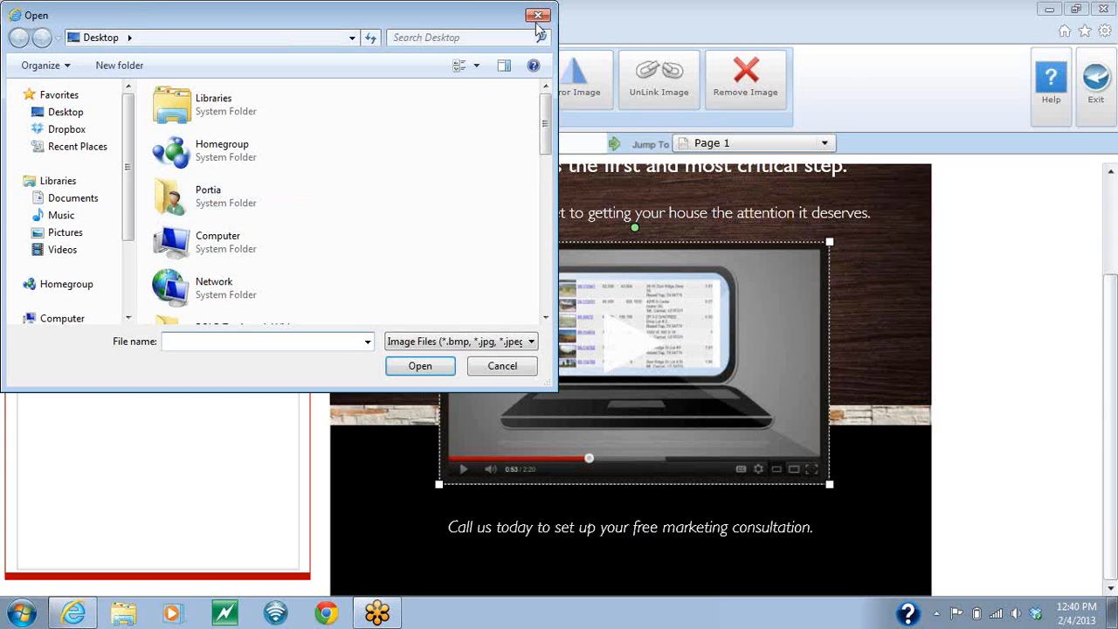
left_click(538, 16)
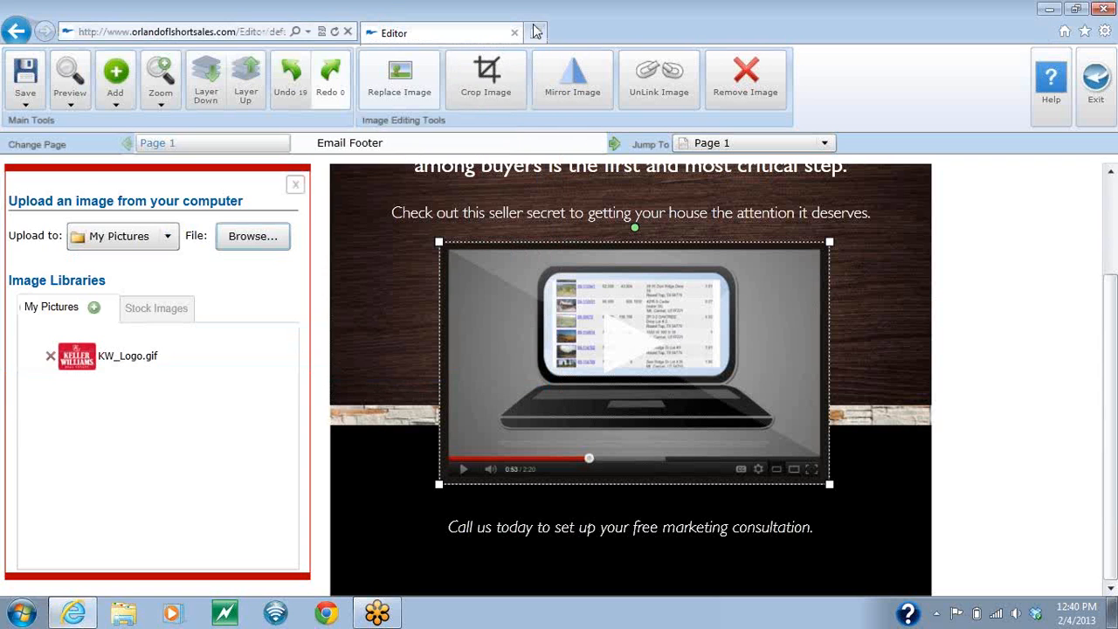
left_click(76, 360)
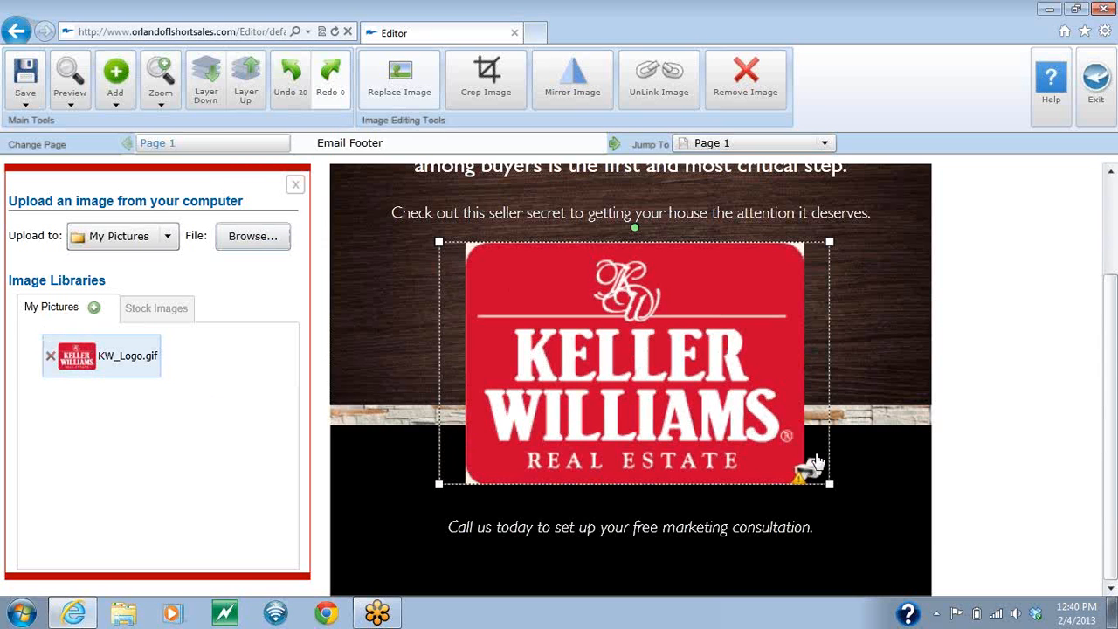
mouse_move(803, 470)
Step: Delete the words "critical step." from the end of the header text
scroll(887, 431, "up", 2)
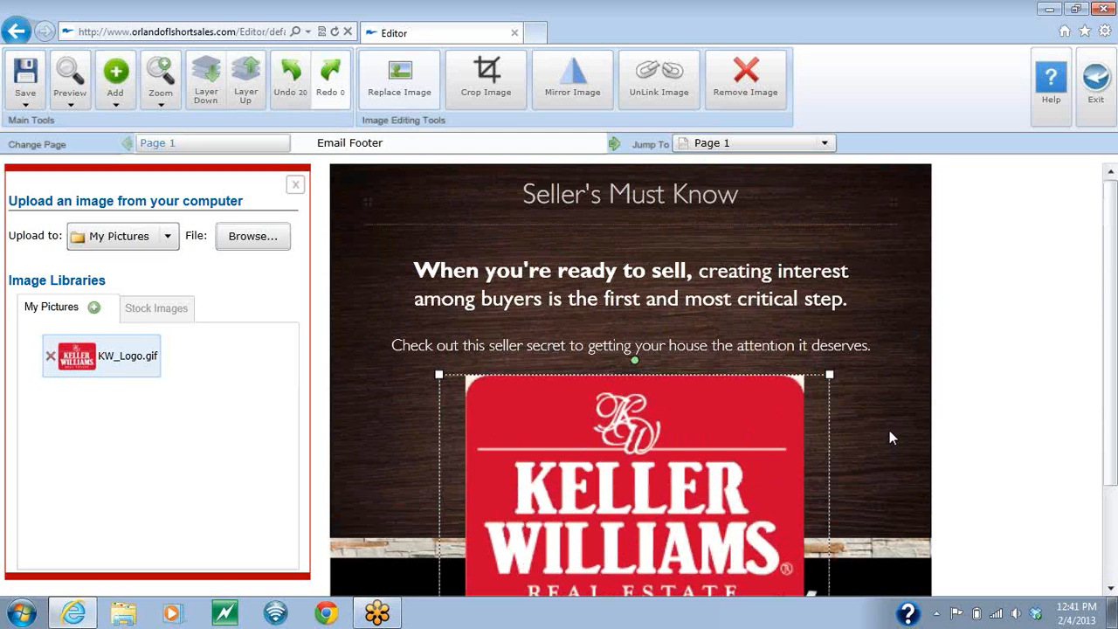
left_click(837, 303)
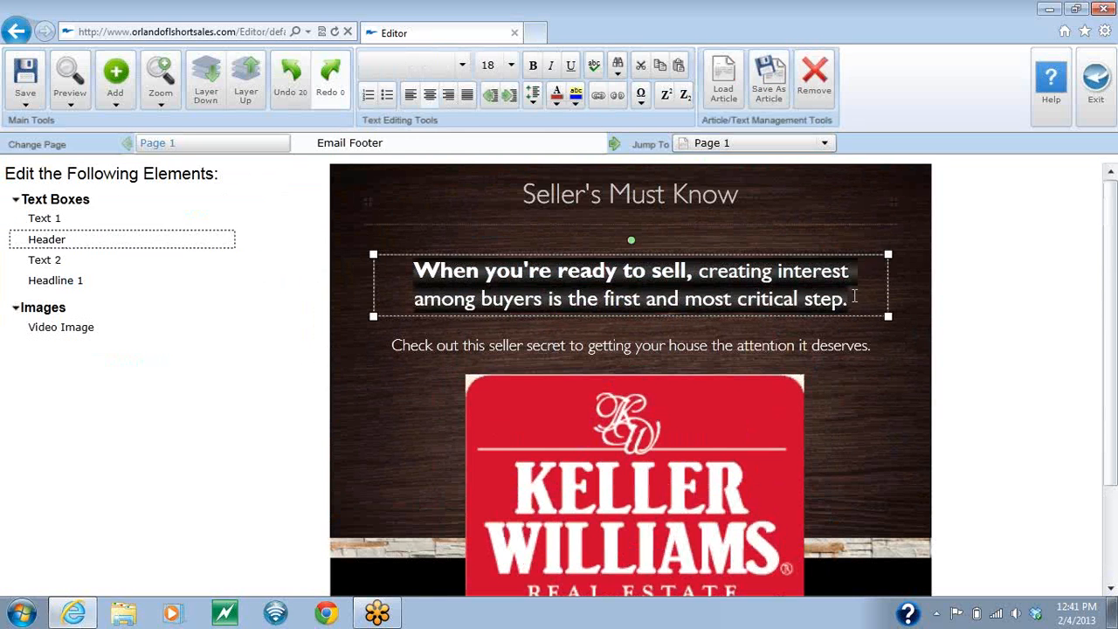
left_click(854, 297)
key("BackSpace")
key("BackSpace")
key("BackSpace")
key("BackSpace")
key("BackSpace")
key("BackSpace")
key("BackSpace")
key("BackSpace")
key("BackSpace")
key("BackSpace")
key("BackSpace")
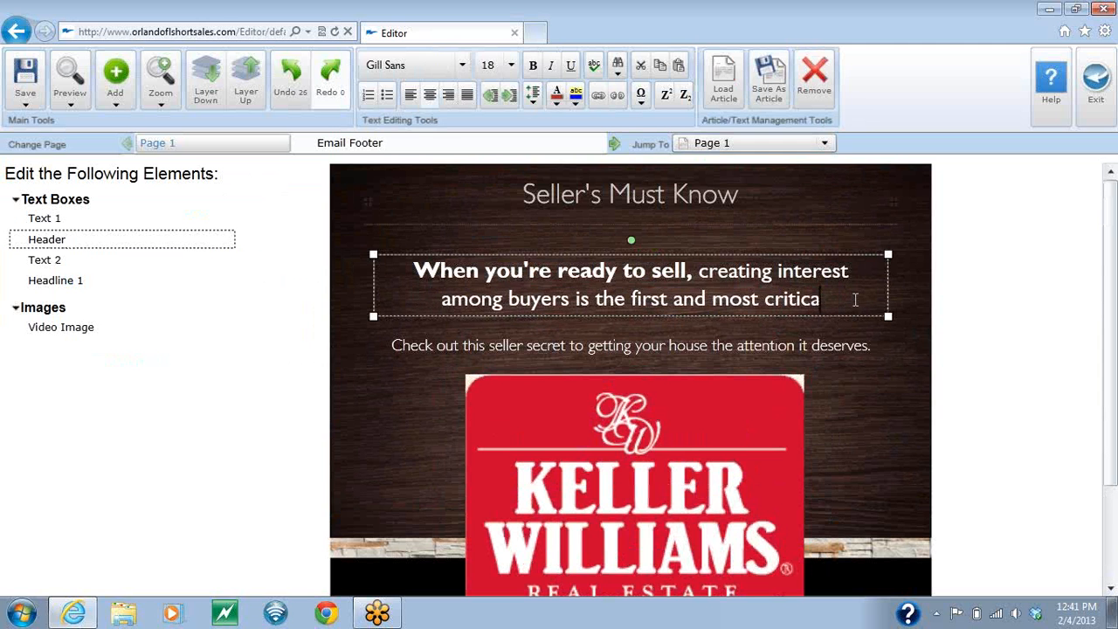
key("BackSpace")
key("BackSpace")
key("BackSpace")
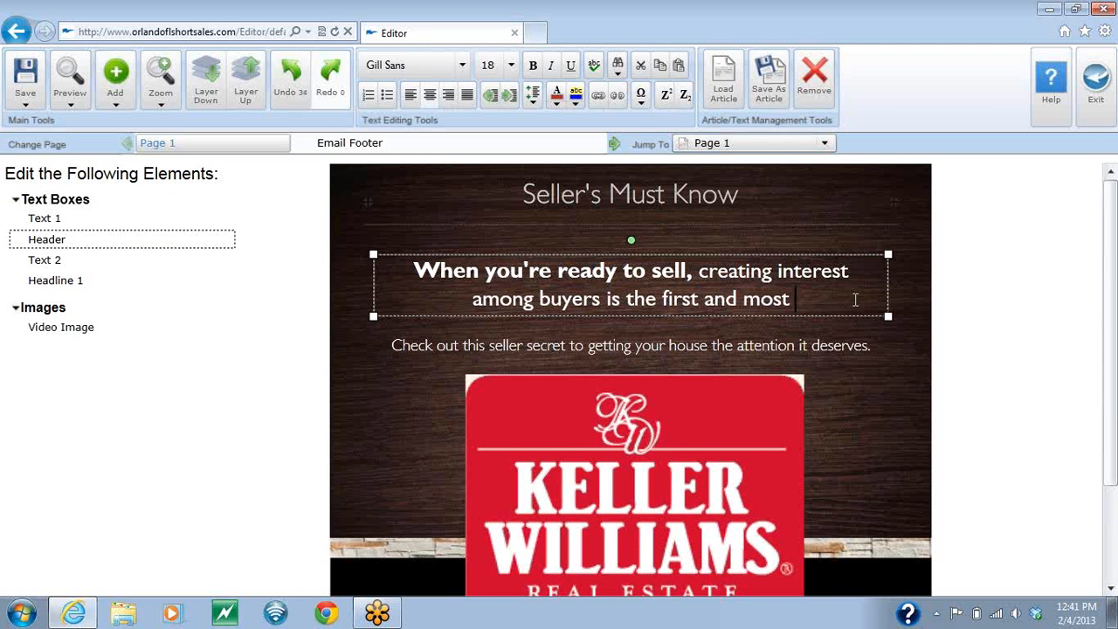
left_click(832, 204)
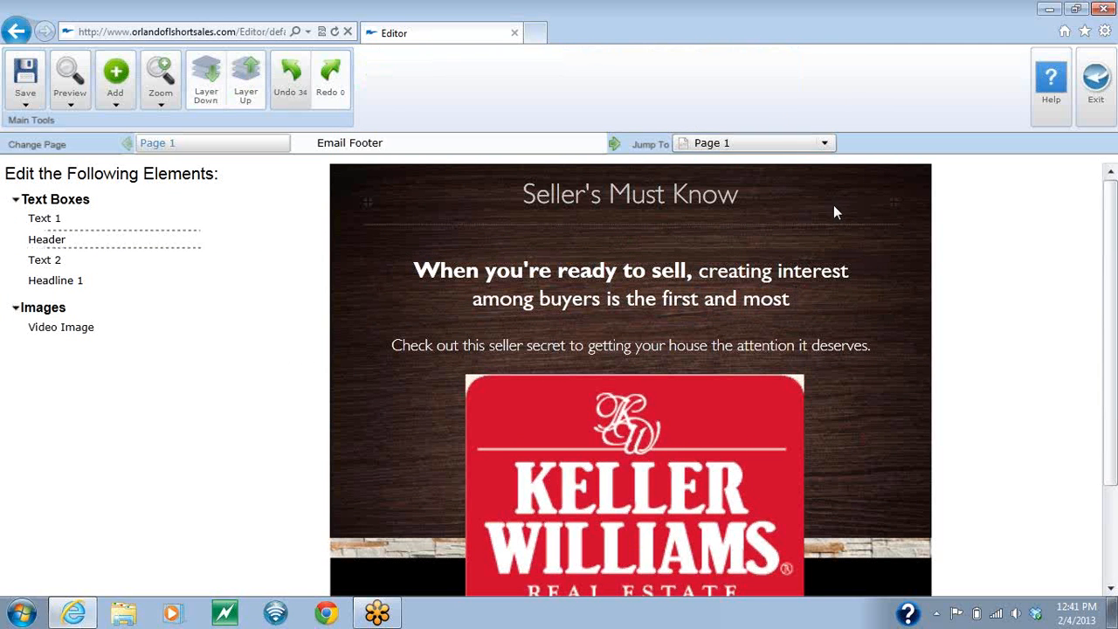
Step: Remove the "When you're ready to sell" header, the headline and the "Check out this seller secret" text box from the email
left_click(765, 297)
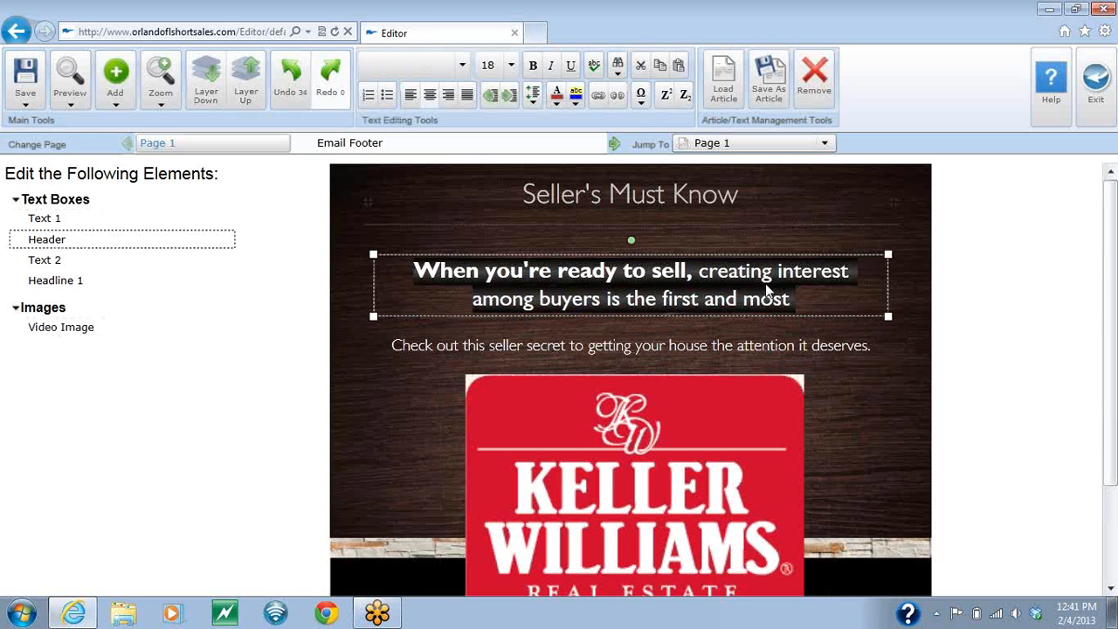
left_click(813, 74)
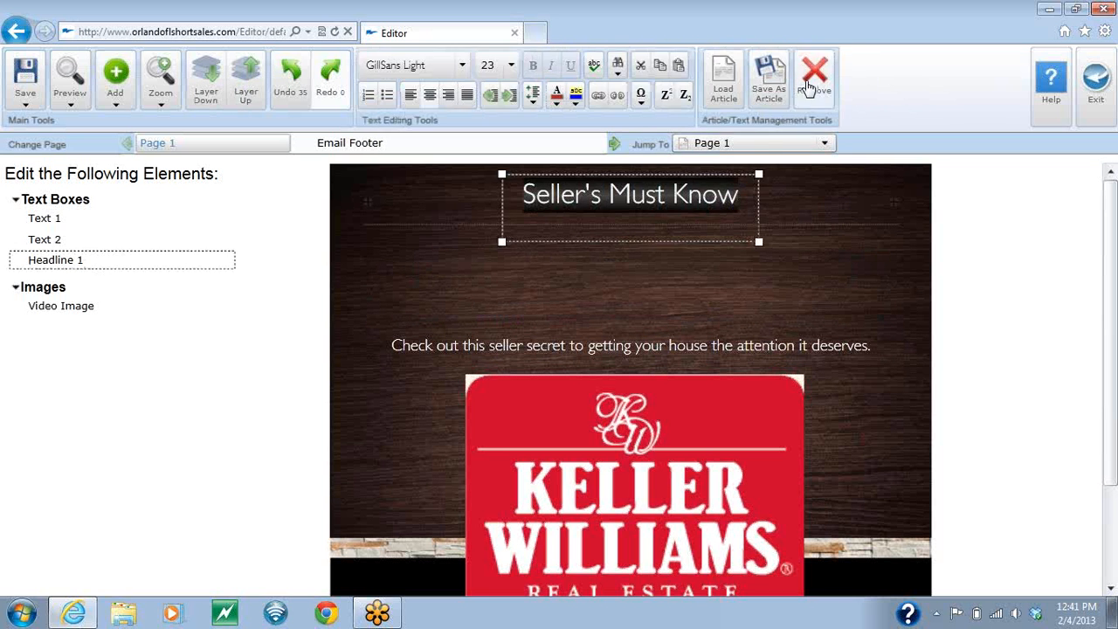
left_click(812, 77)
left_click(743, 346)
left_click(824, 79)
Step: Remove the Keller Williams logo image and the "Call us today" text box from the email
scroll(865, 326, "down", 3)
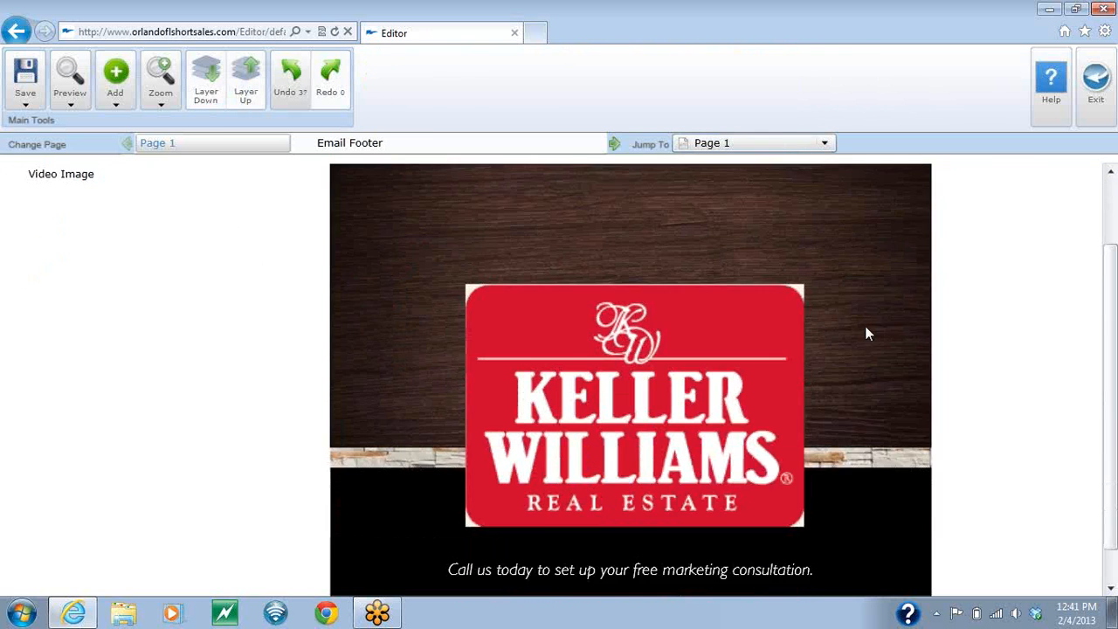
left_click(780, 320)
left_click(744, 78)
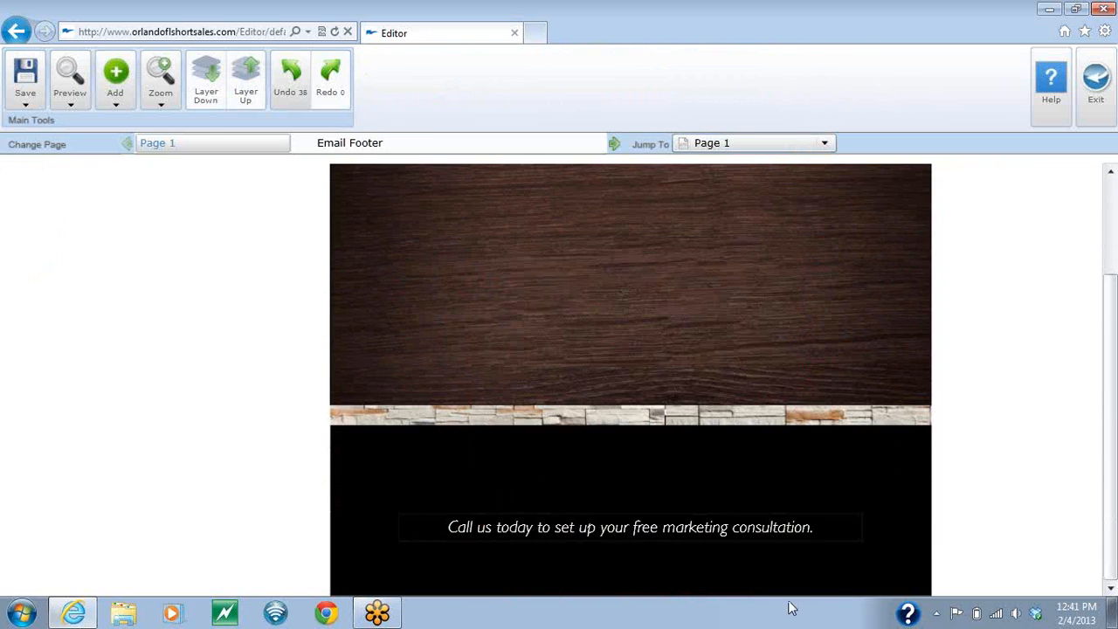
left_click(769, 534)
left_click(814, 78)
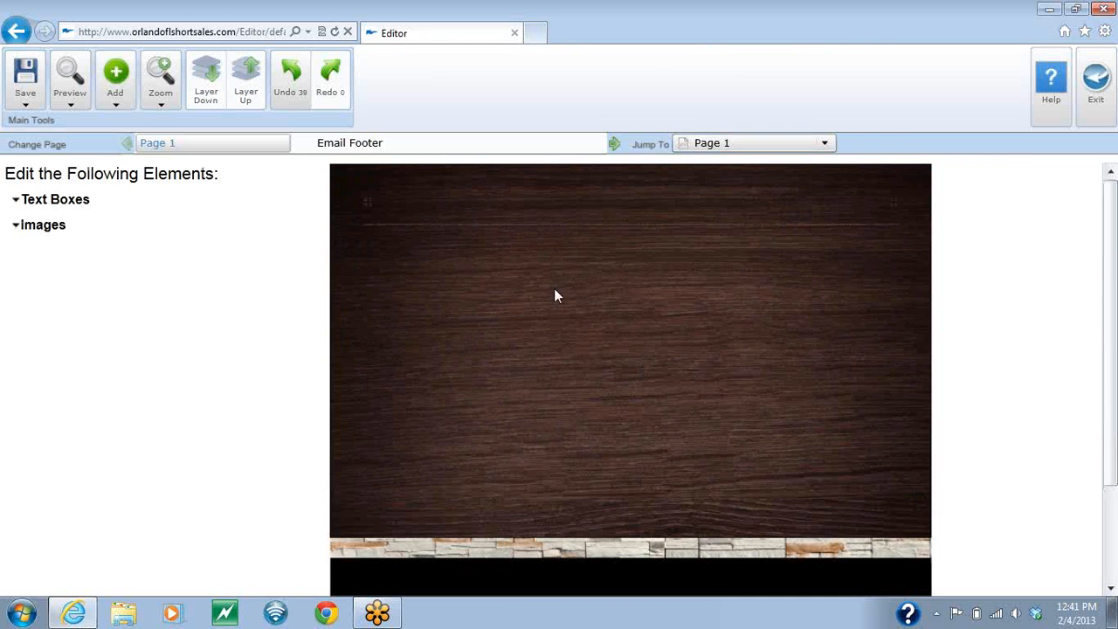
Step: Add the "Synergy Mortgage - Win the multiple offer" picture from the computer's Pictures library to the email and enlarge it to roughly double size
left_click(115, 88)
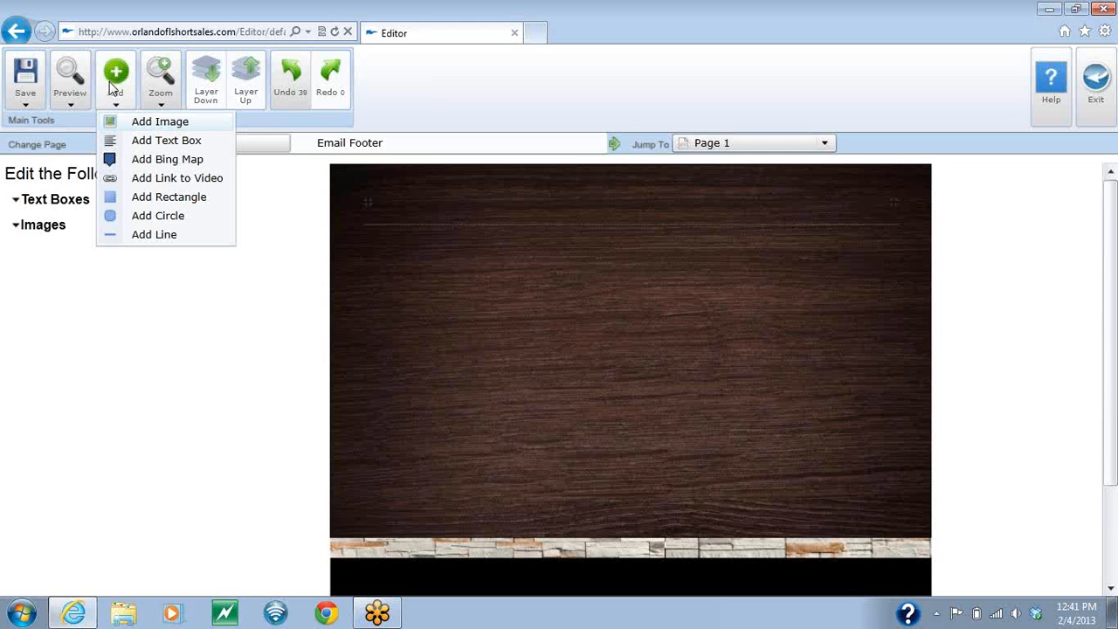
left_click(140, 129)
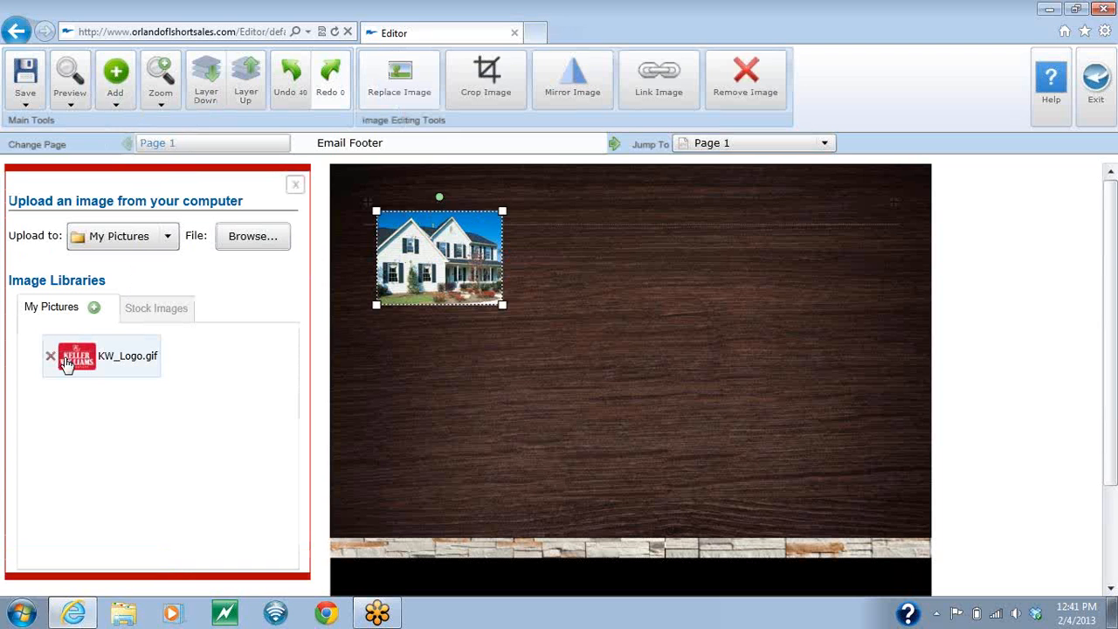
left_click(252, 236)
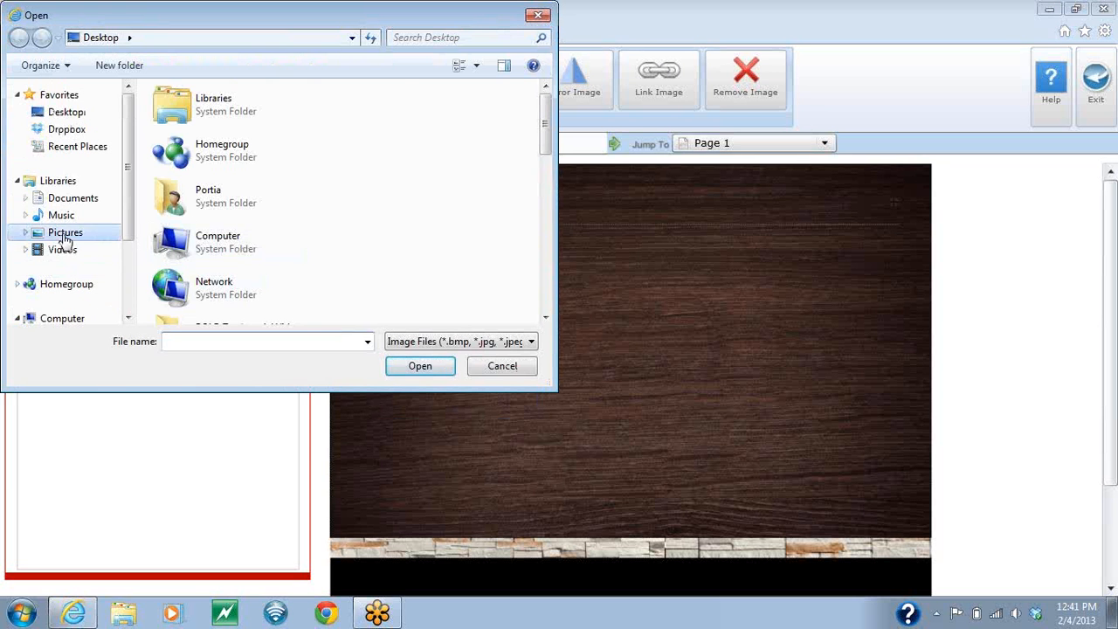
left_click(64, 234)
scroll(316, 227, "down", 6)
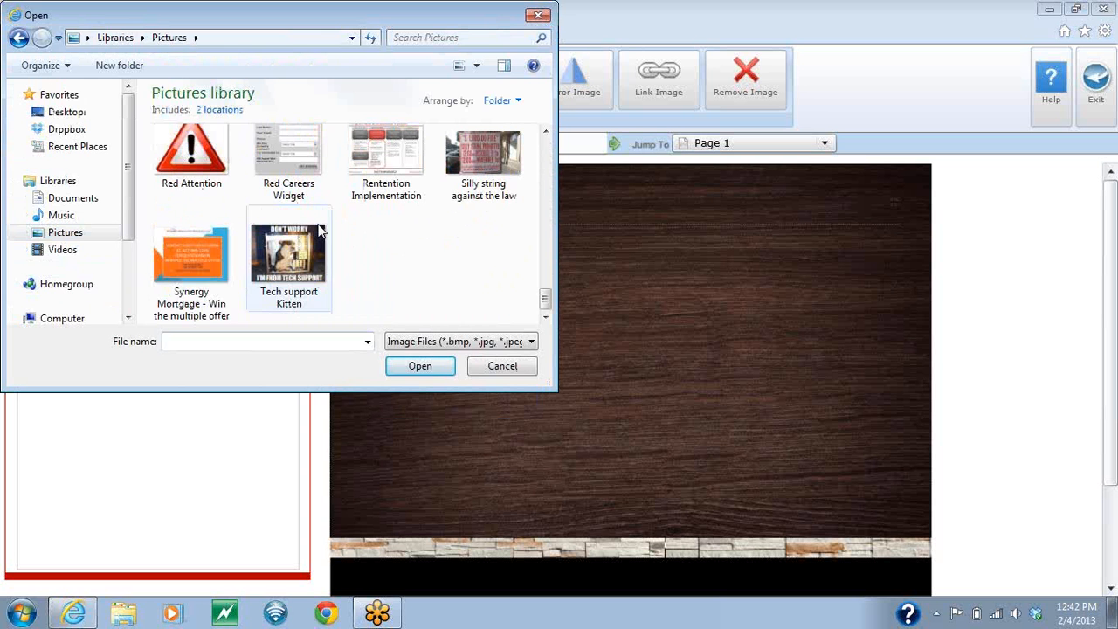
double_click(206, 253)
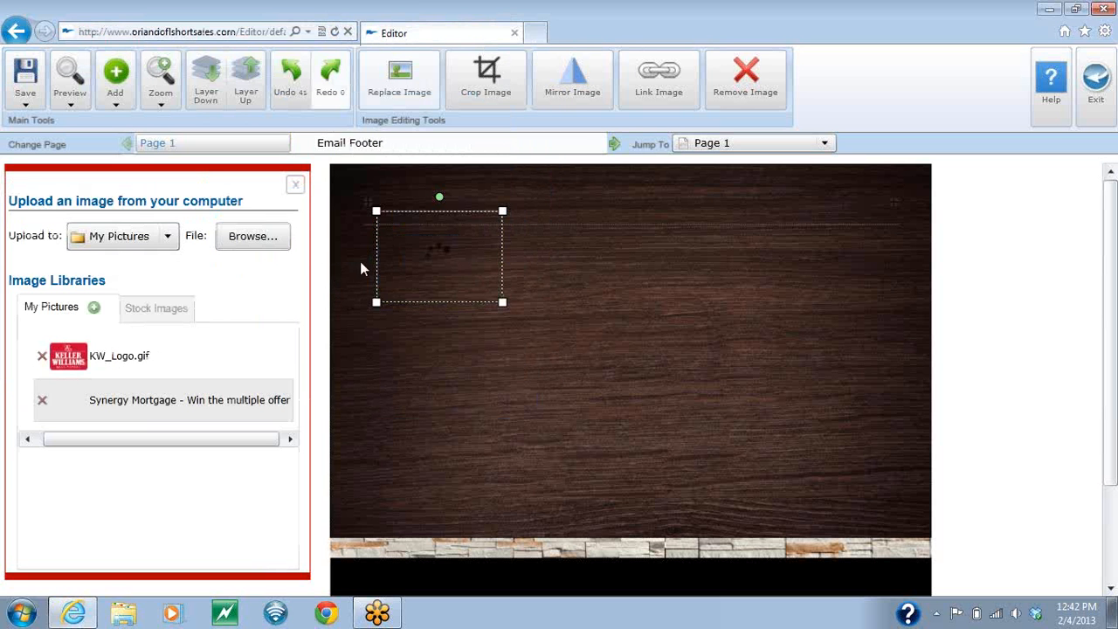
left_click_drag(503, 303, 653, 408)
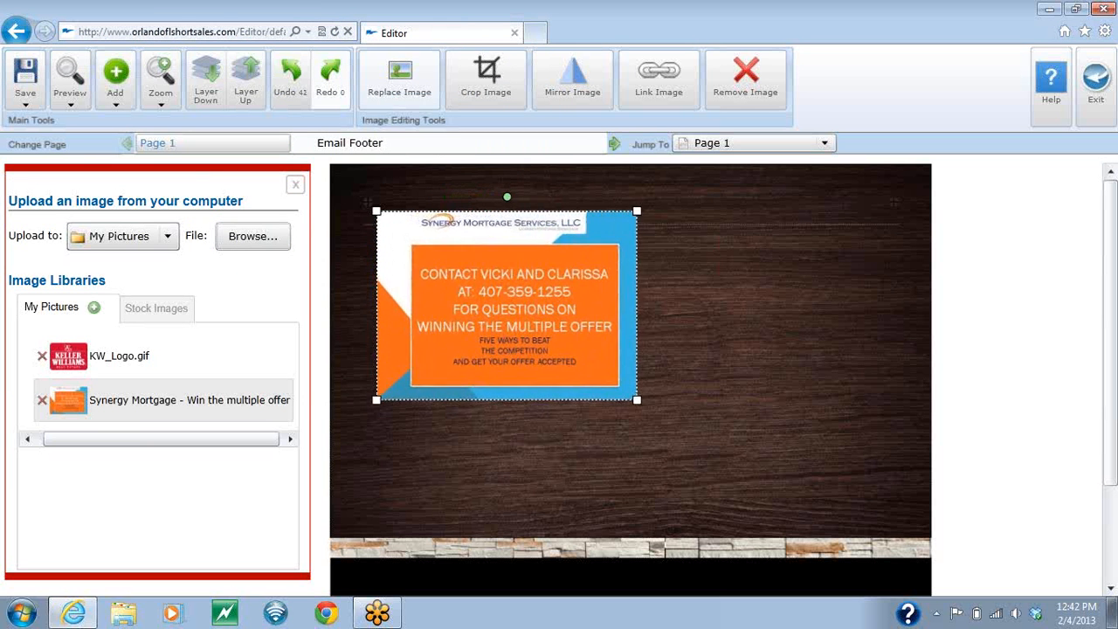